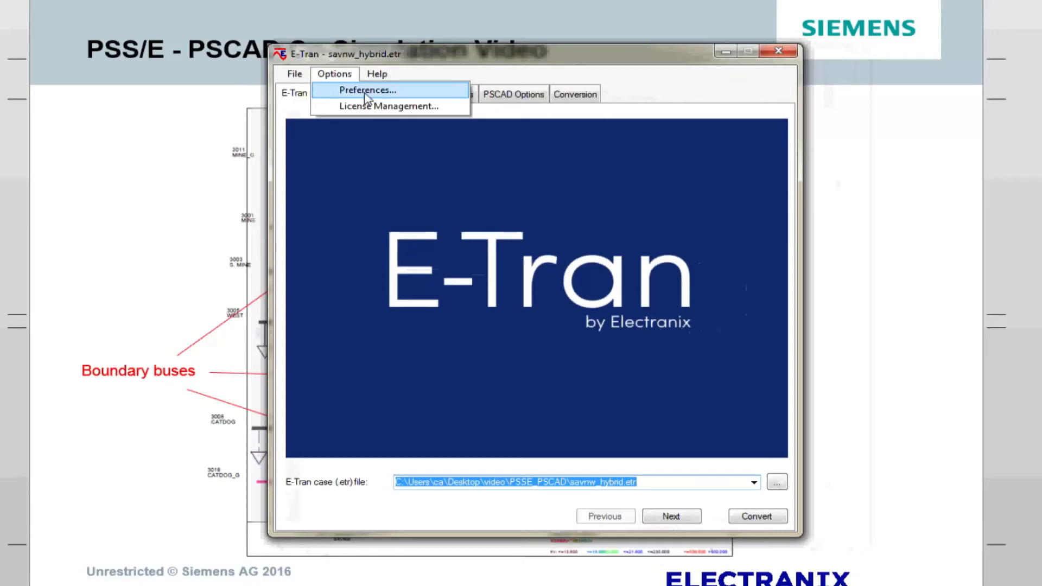
Step: Save the EMTDC library path preferences and review the savnw.raw/savnw.dyr inputs and savnw_hybrid_video.pscx output
{"action": "left_click_drag", "start_coordinate": [680, 276], "coordinate": [425, 274]}
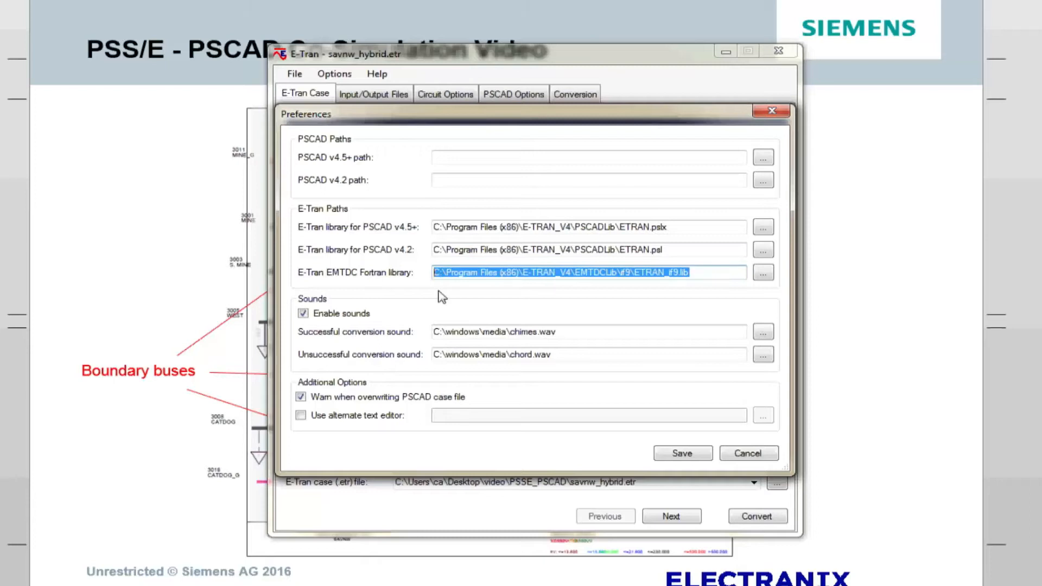
{"action": "left_click", "coordinate": [682, 455]}
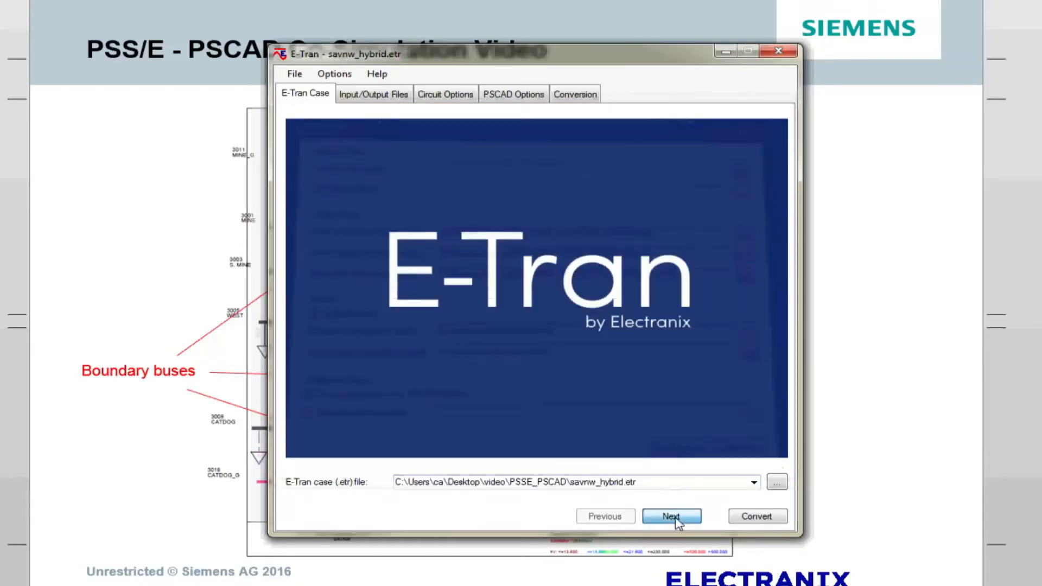
{"action": "left_click", "coordinate": [673, 516]}
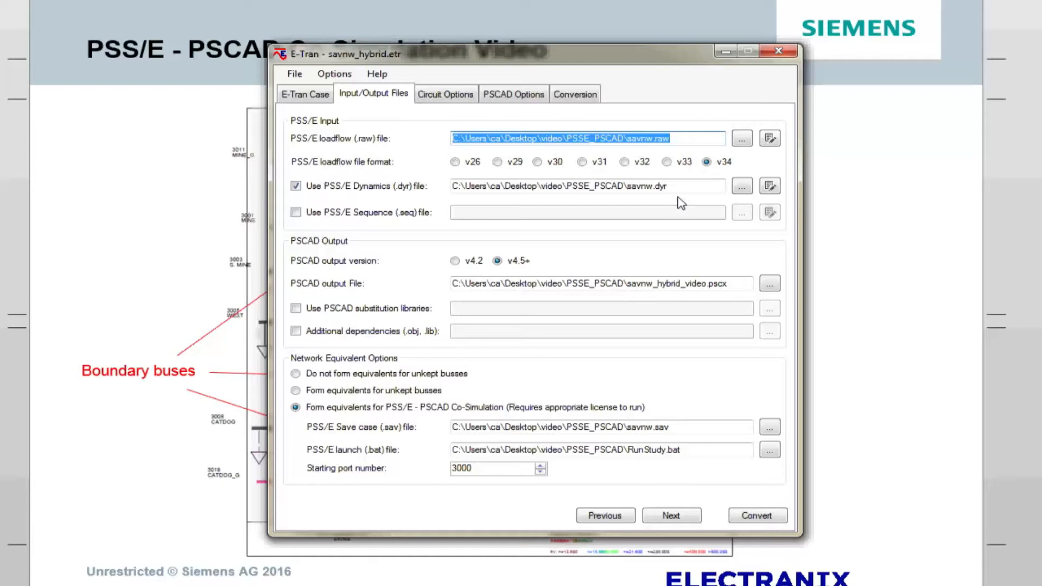
{"action": "left_click_drag", "start_coordinate": [735, 284], "coordinate": [451, 284]}
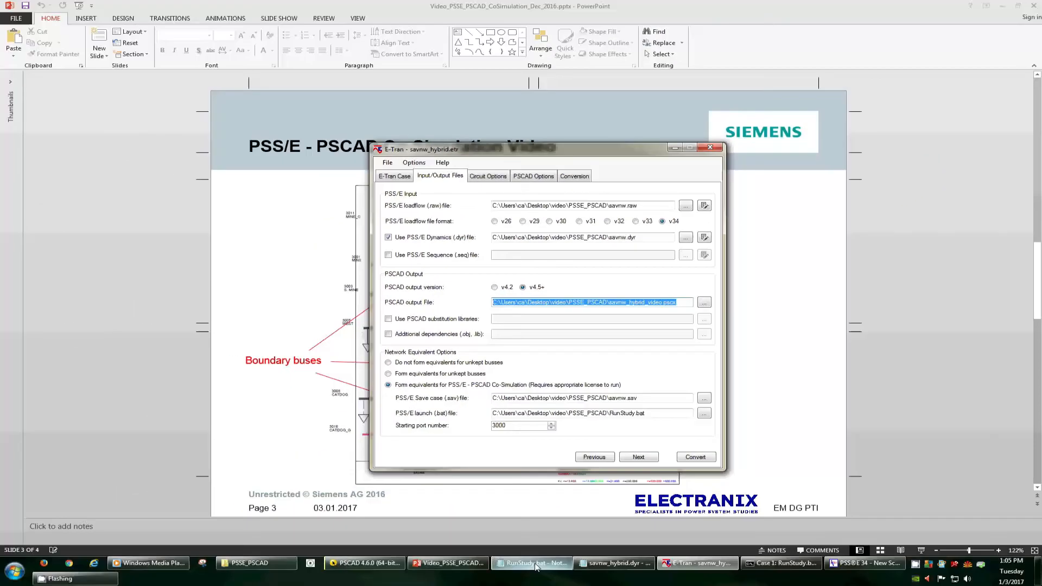
{"action": "mouse_move", "coordinate": [535, 566]}
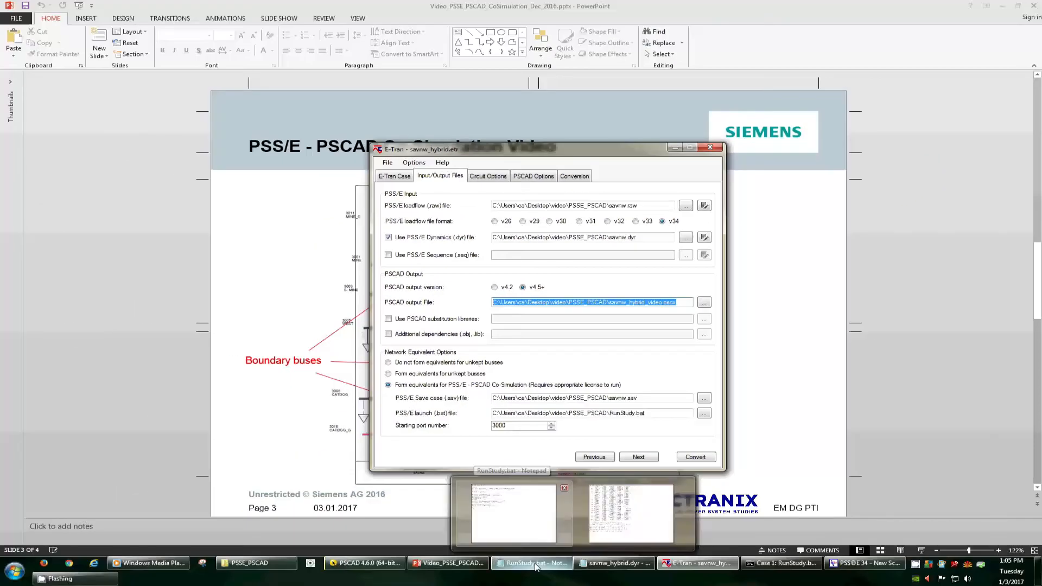
{"action": "left_click", "coordinate": [513, 512]}
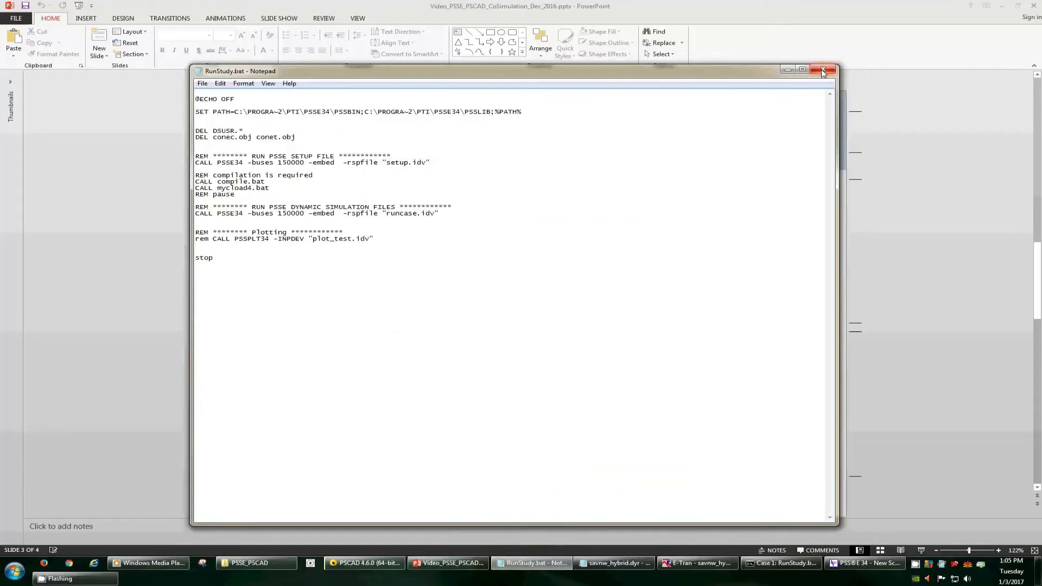
{"action": "left_click", "coordinate": [789, 71]}
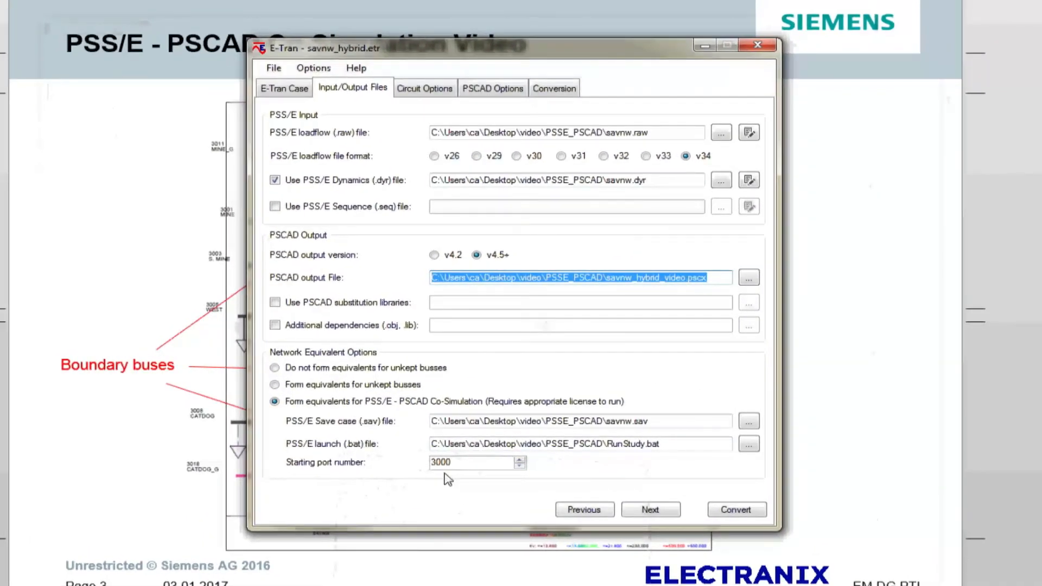
Step: Review the circuit options: start bus 3004 and the listed buses to keep
{"action": "left_click", "coordinate": [654, 511]}
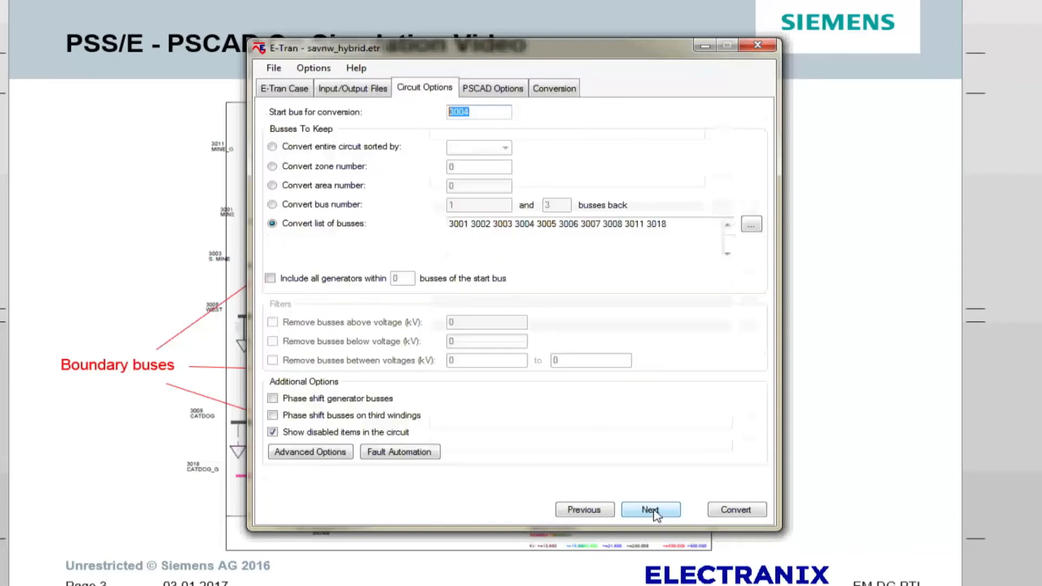
{"action": "left_click_drag", "start_coordinate": [682, 226], "coordinate": [432, 226]}
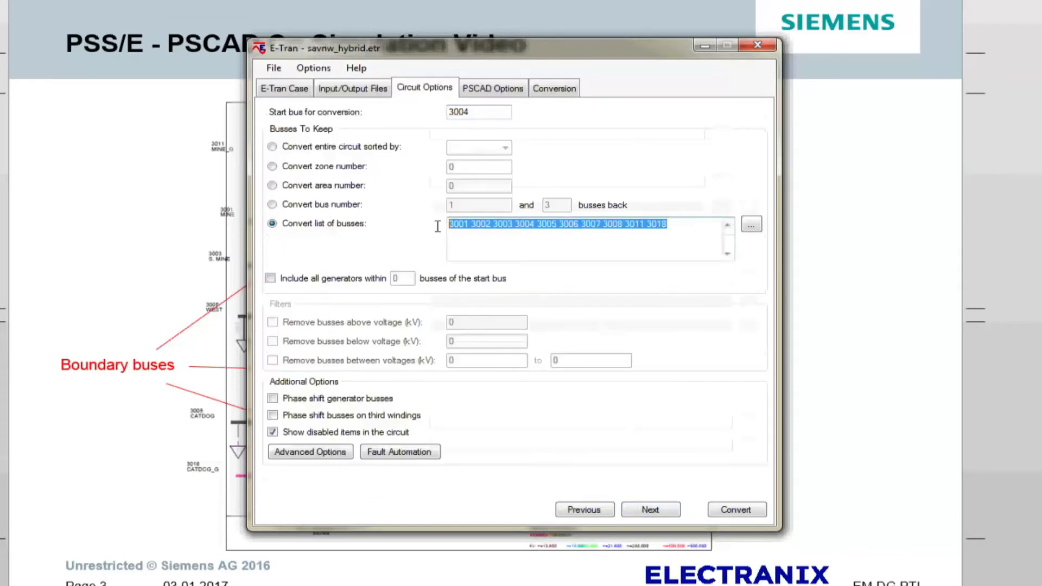
{"action": "left_click_drag", "start_coordinate": [481, 113], "coordinate": [437, 111]}
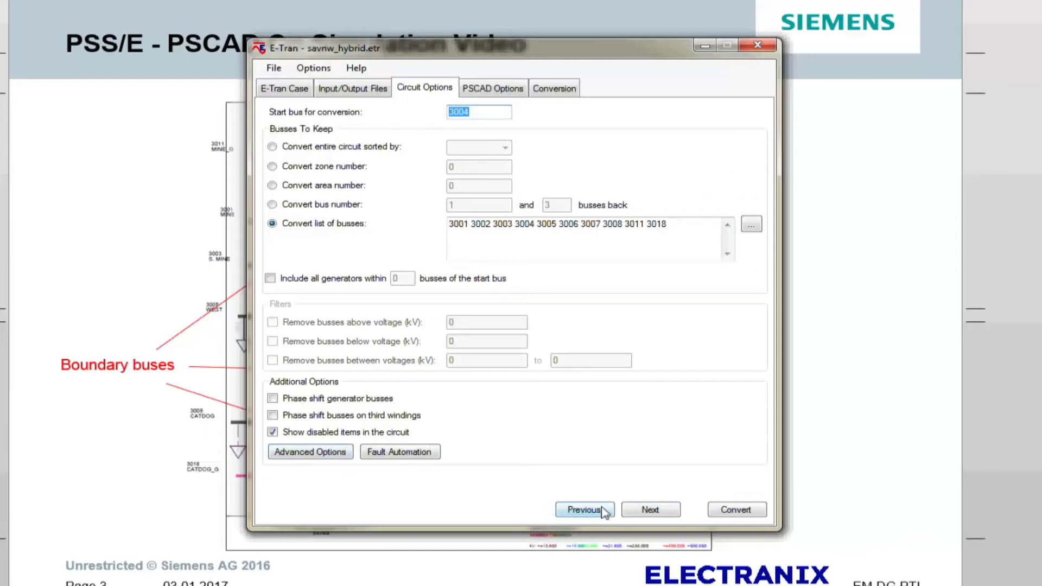
Step: Check the 50 µs time step and 10 s finish time, then convert, overwriting the existing case
{"action": "left_click", "coordinate": [651, 510]}
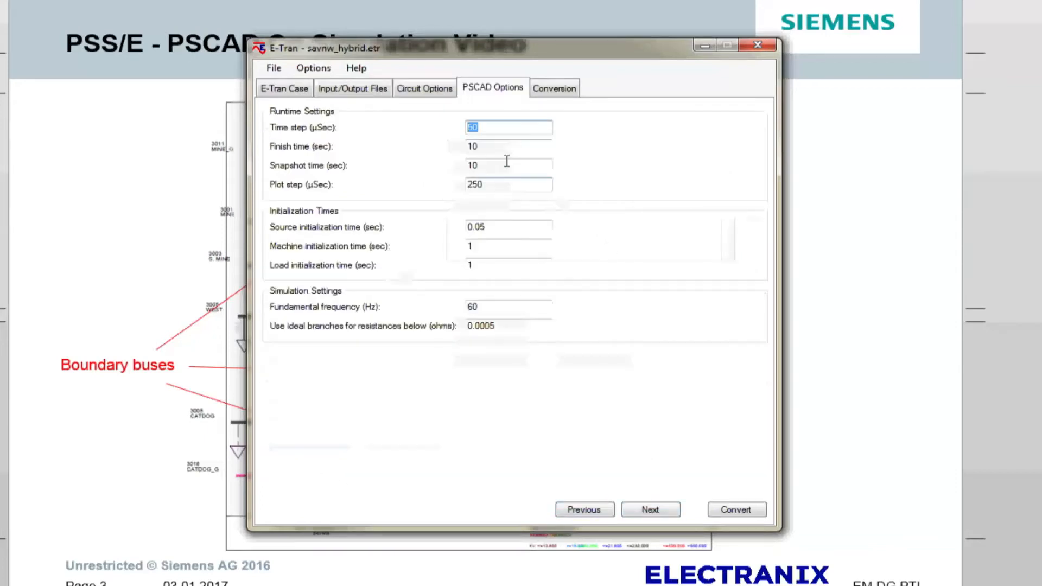
{"action": "left_click_drag", "start_coordinate": [484, 129], "coordinate": [460, 147]}
{"action": "left_click", "coordinate": [483, 148]}
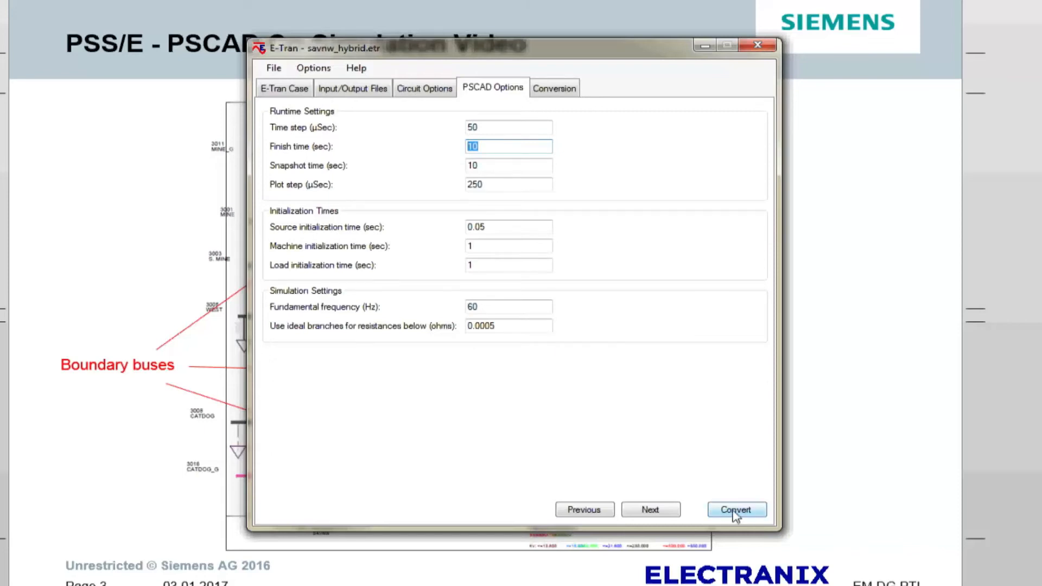
{"action": "left_click", "coordinate": [736, 510]}
{"action": "left_click", "coordinate": [581, 324]}
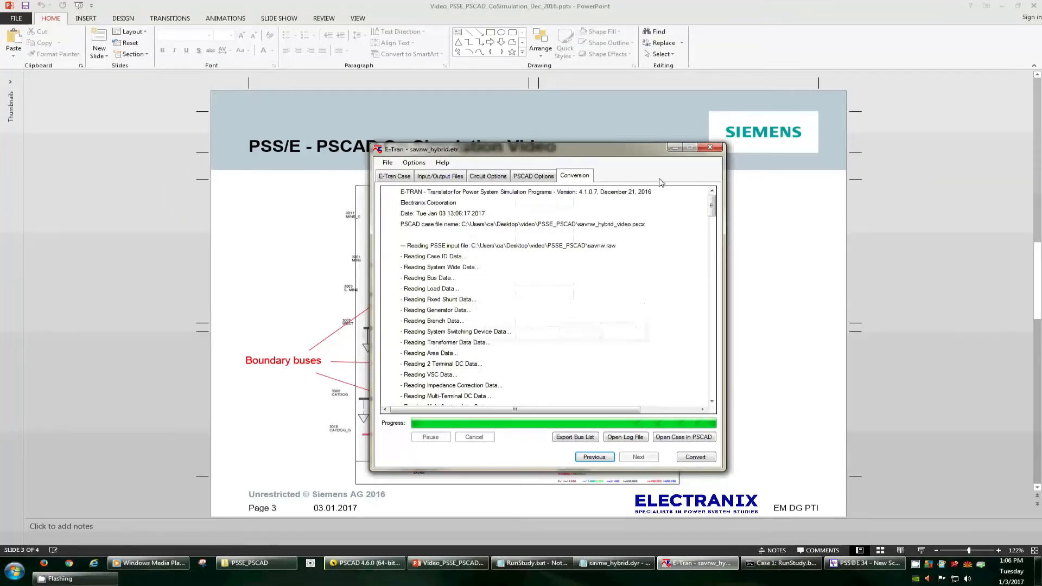
Step: Inspect the converted Page 1 circuit and the Net-Equiv subpage linking N3004, N3006, N3008, then return up
{"action": "left_click", "coordinate": [367, 564]}
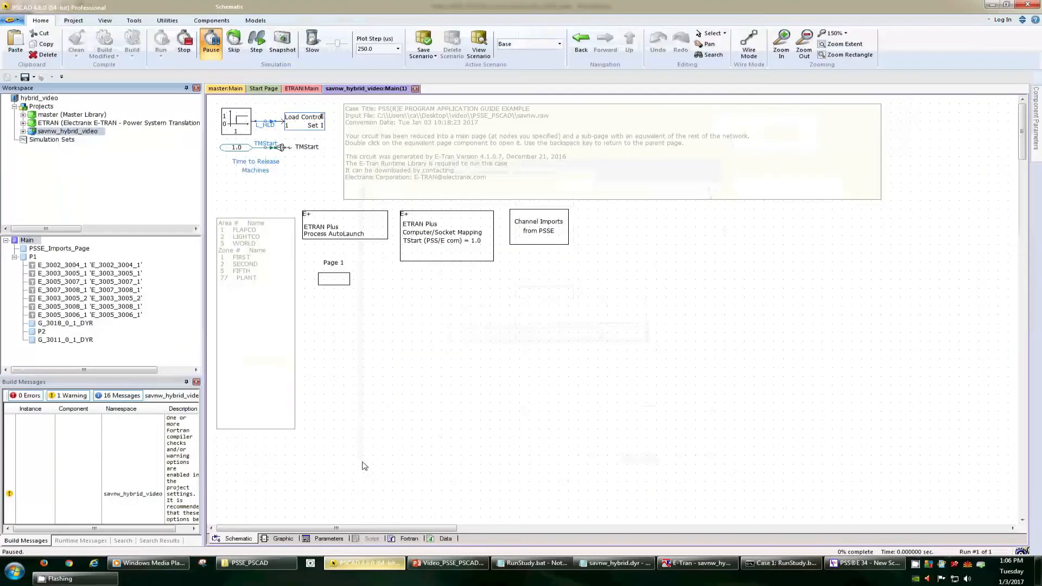
{"action": "double_click", "coordinate": [333, 281]}
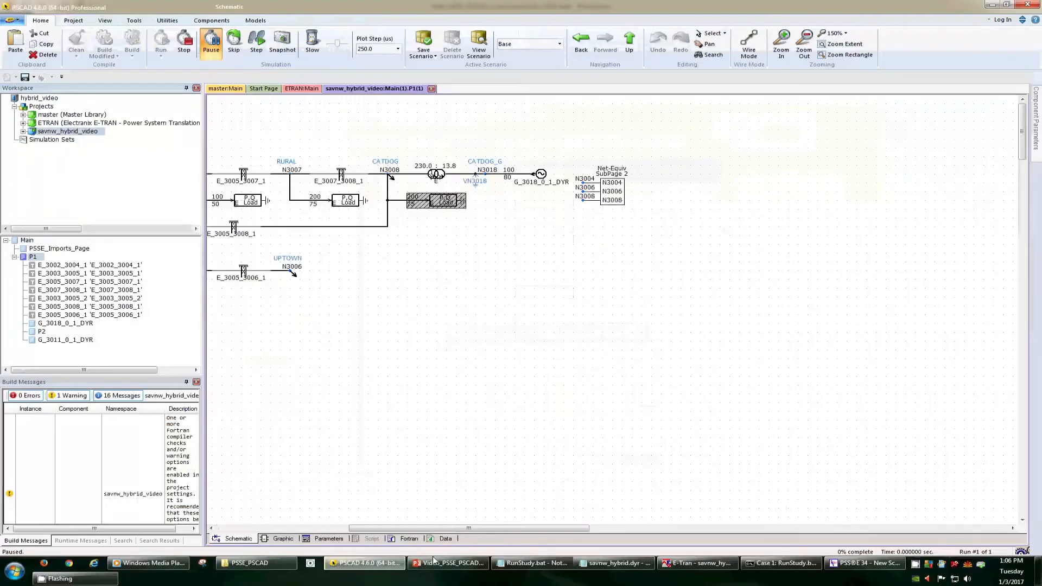
{"action": "left_click_drag", "start_coordinate": [340, 539], "coordinate": [242, 539]}
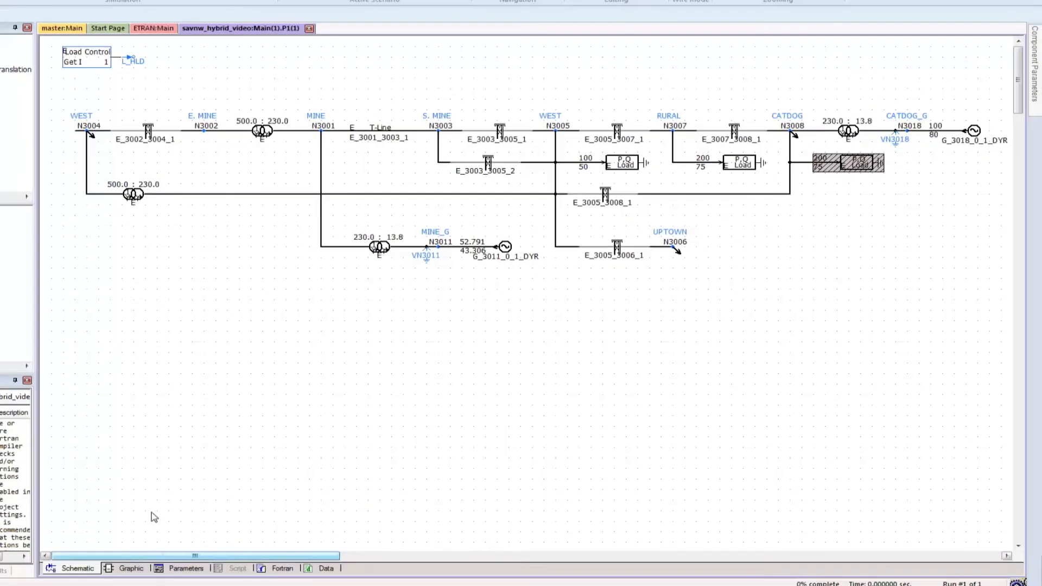
{"action": "left_click_drag", "start_coordinate": [307, 556], "coordinate": [440, 568]}
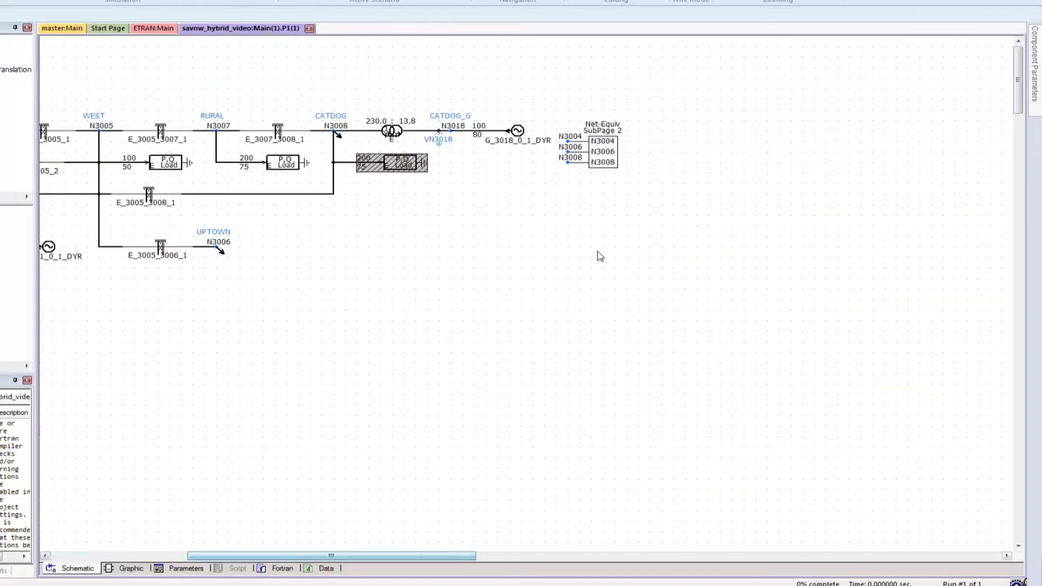
{"action": "double_click", "coordinate": [606, 162]}
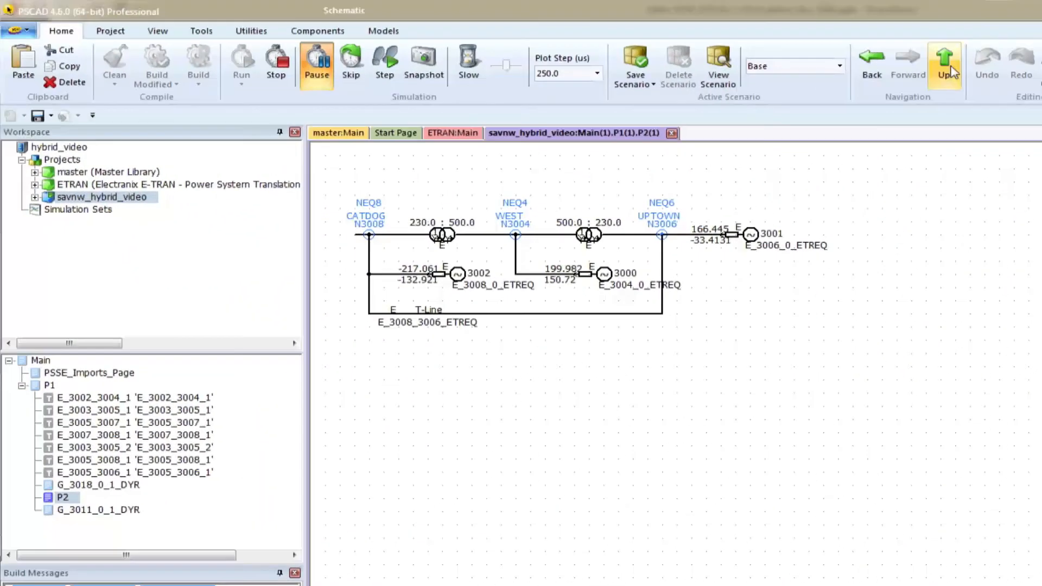
{"action": "left_click", "coordinate": [950, 70]}
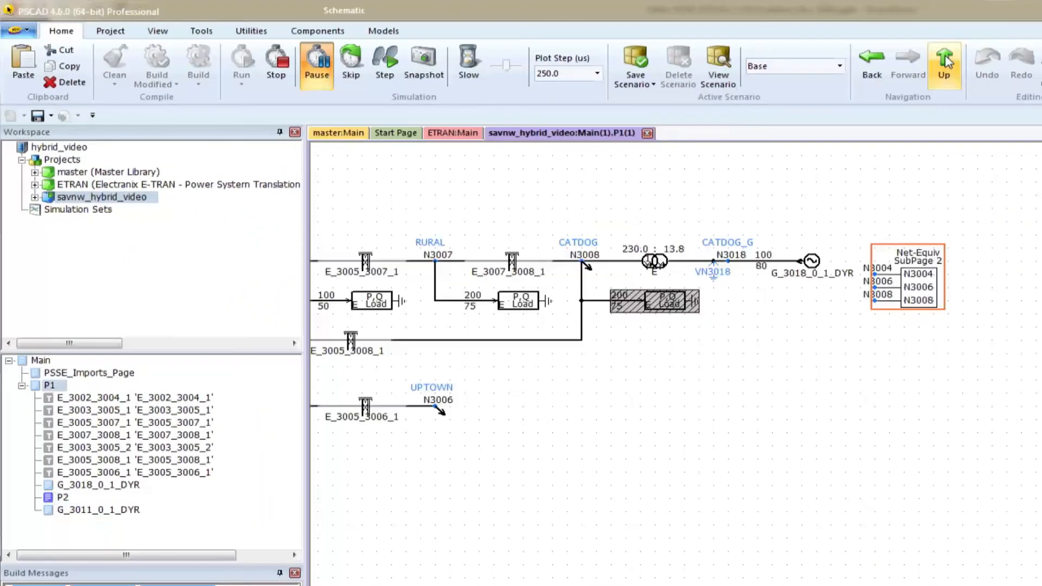
{"action": "left_click", "coordinate": [950, 70]}
{"action": "double_click", "coordinate": [717, 360]}
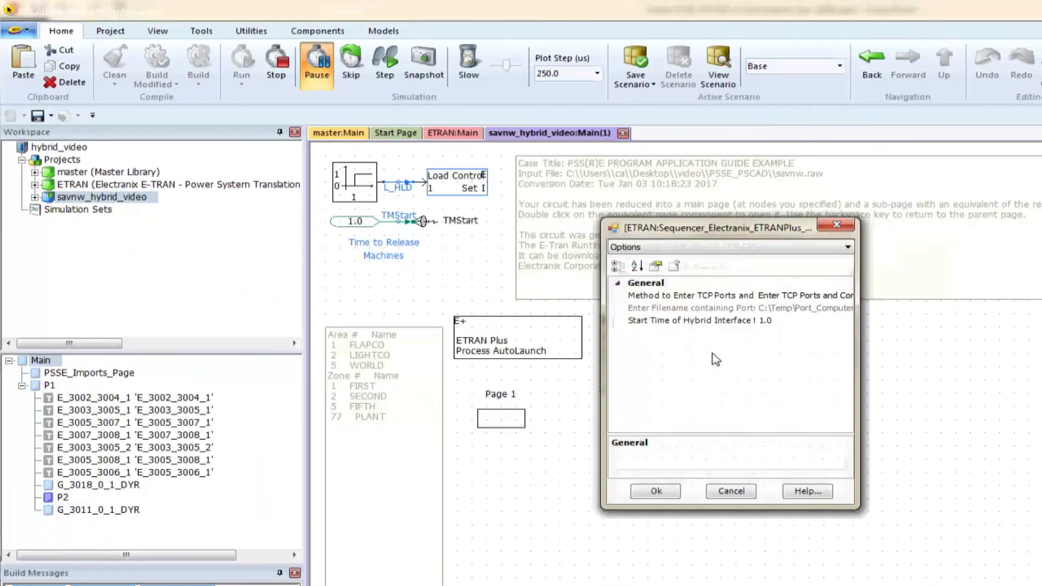
{"action": "scroll", "coordinate": [715, 359], "scroll_direction": "up", "scroll_amount": 3}
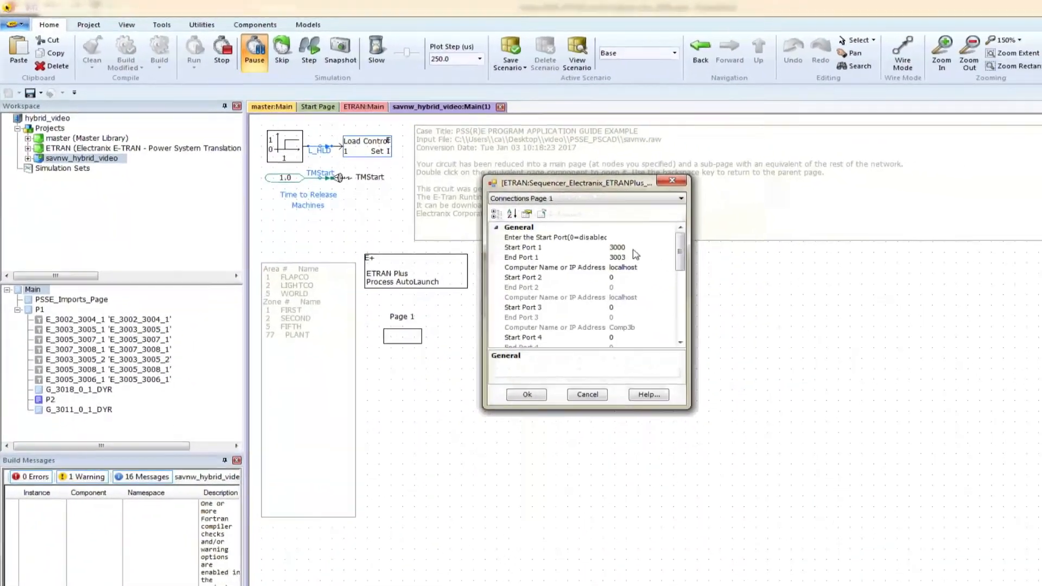
{"action": "scroll", "coordinate": [632, 251], "scroll_direction": "down", "scroll_amount": 3}
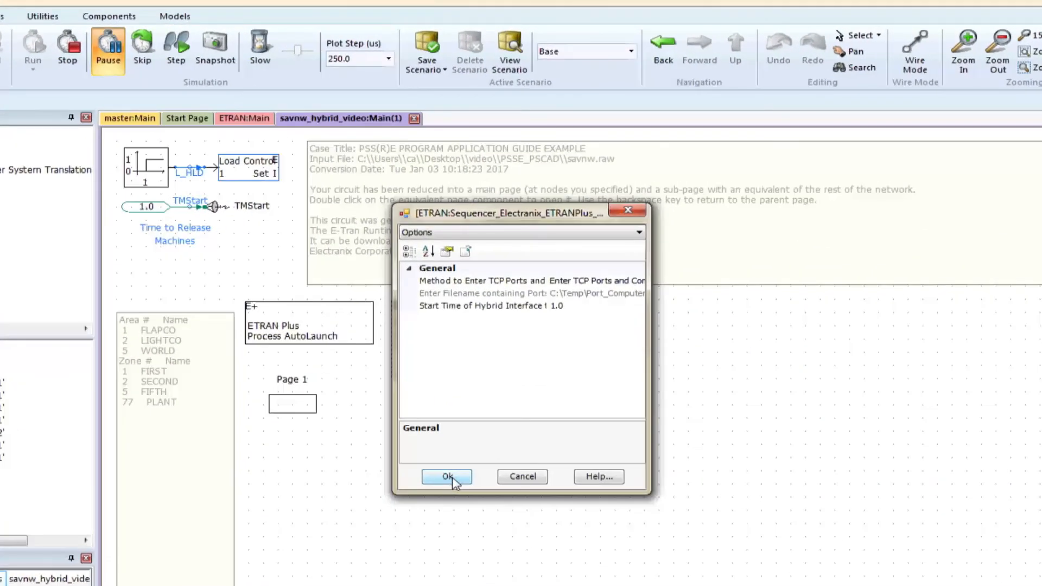
{"action": "left_click", "coordinate": [447, 477]}
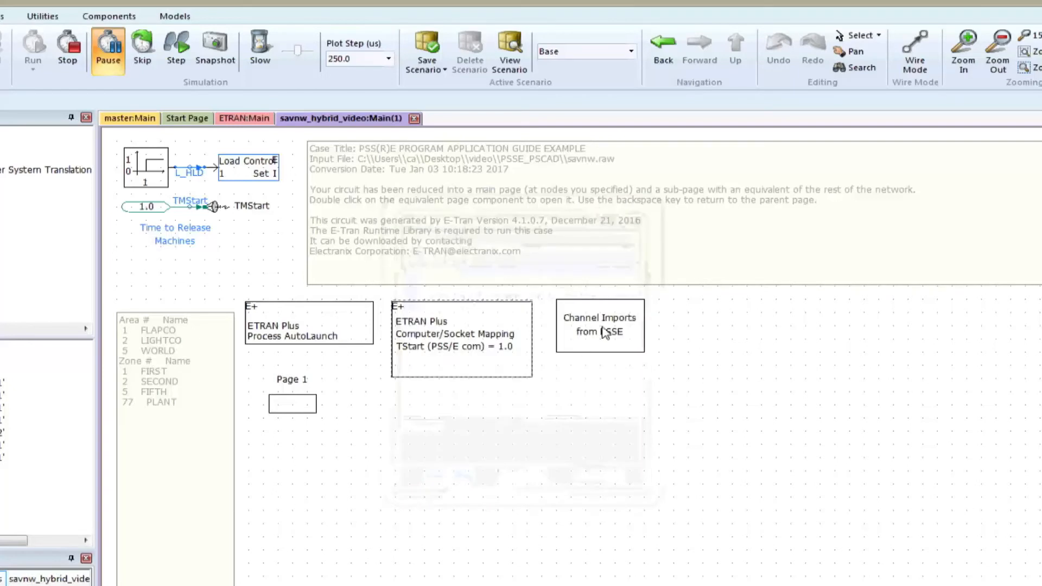
{"action": "double_click", "coordinate": [608, 331]}
{"action": "double_click", "coordinate": [198, 208]}
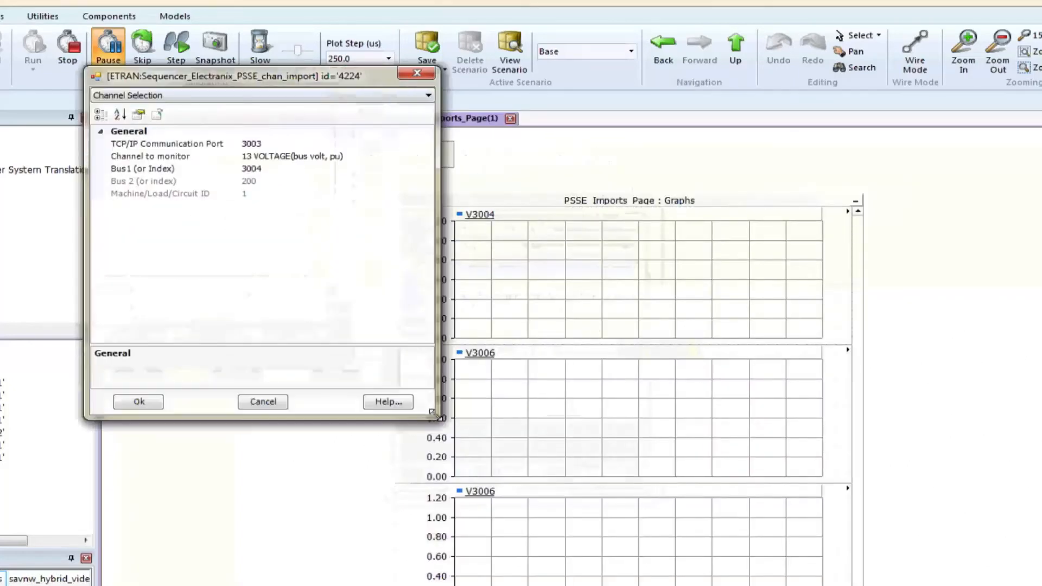
{"action": "left_click", "coordinate": [377, 157]}
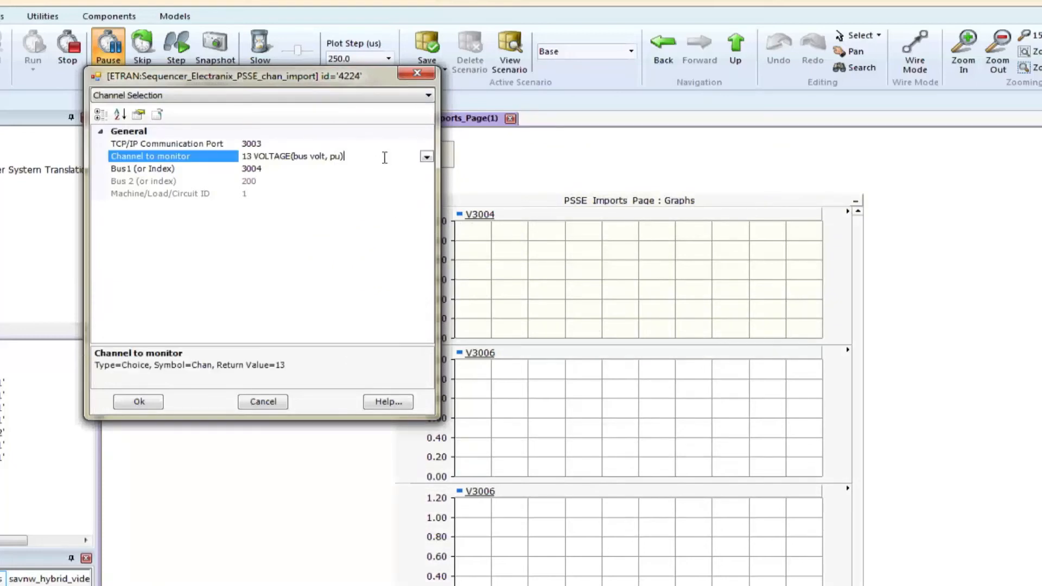
{"action": "left_click", "coordinate": [427, 157]}
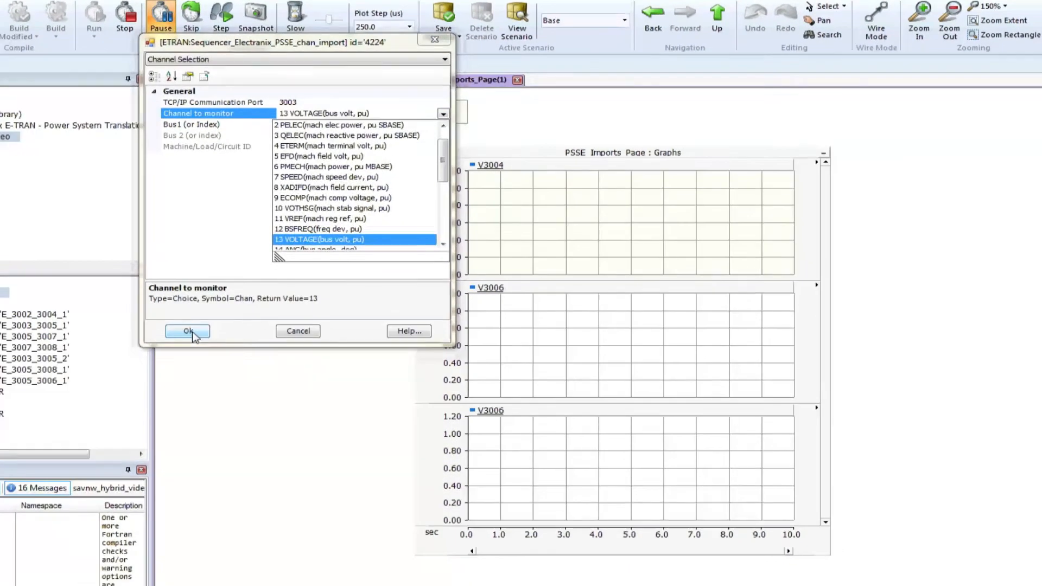
{"action": "left_click", "coordinate": [190, 332]}
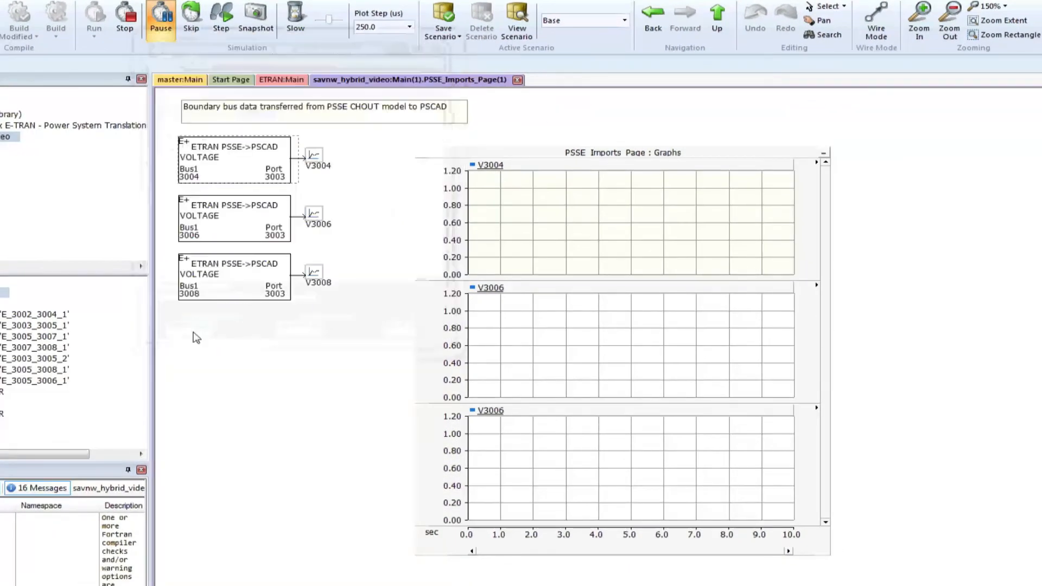
{"action": "left_click", "coordinate": [717, 17]}
{"action": "double_click", "coordinate": [356, 255]}
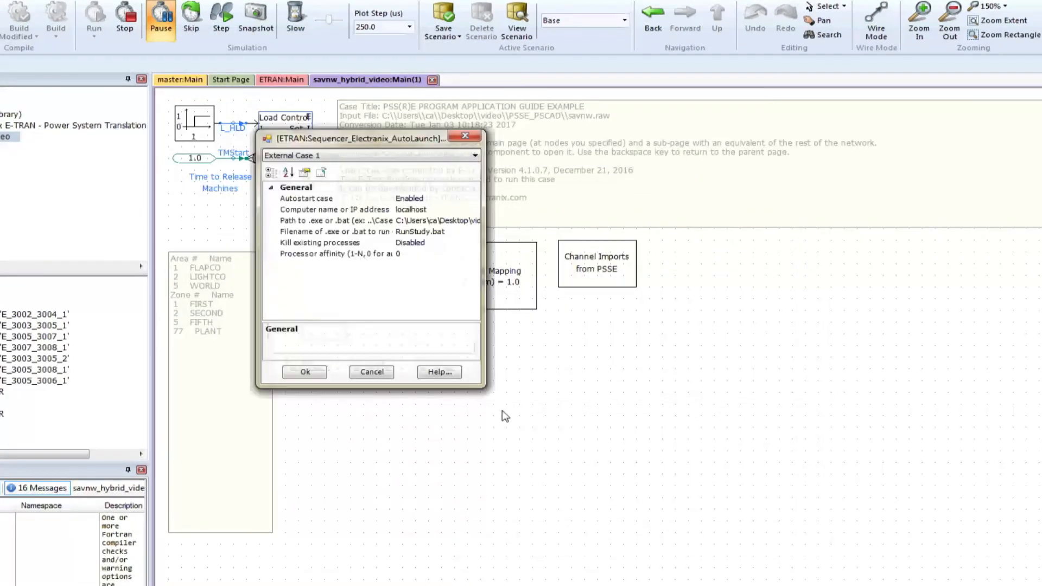
{"action": "left_click_drag", "start_coordinate": [483, 386], "coordinate": [567, 433]}
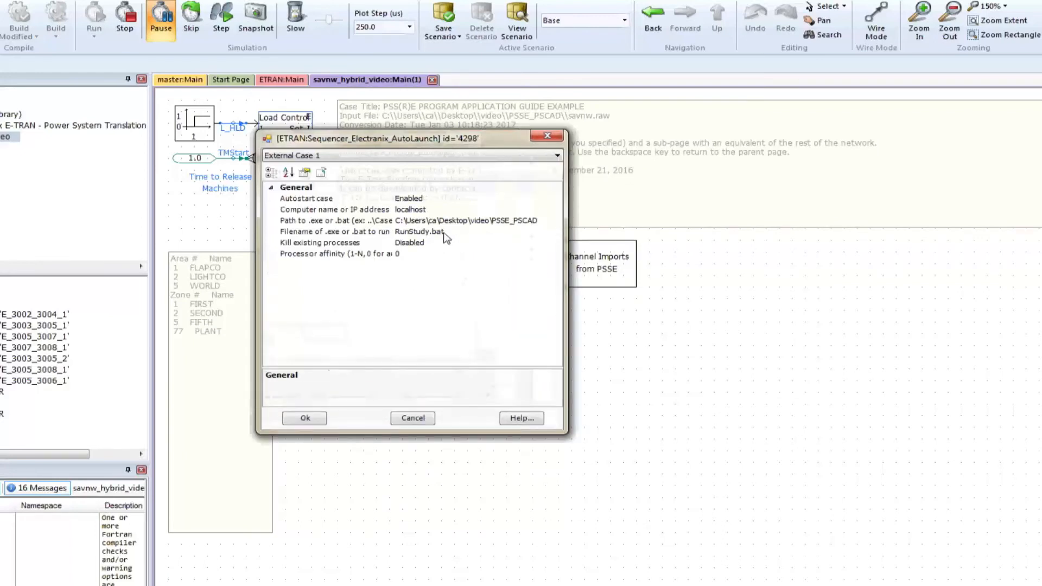
{"action": "left_click", "coordinate": [320, 422]}
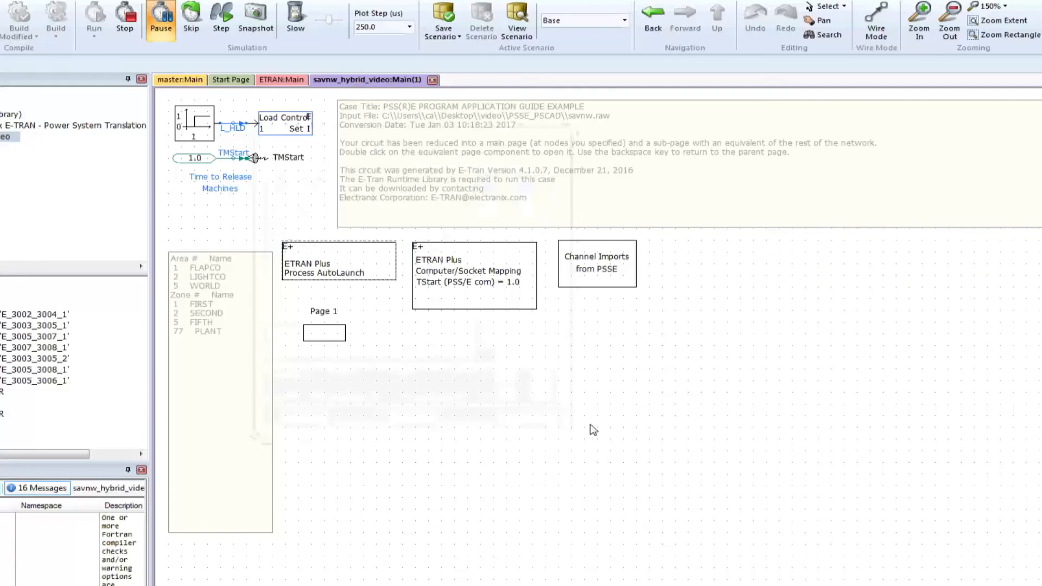
{"action": "double_click", "coordinate": [54, 133]}
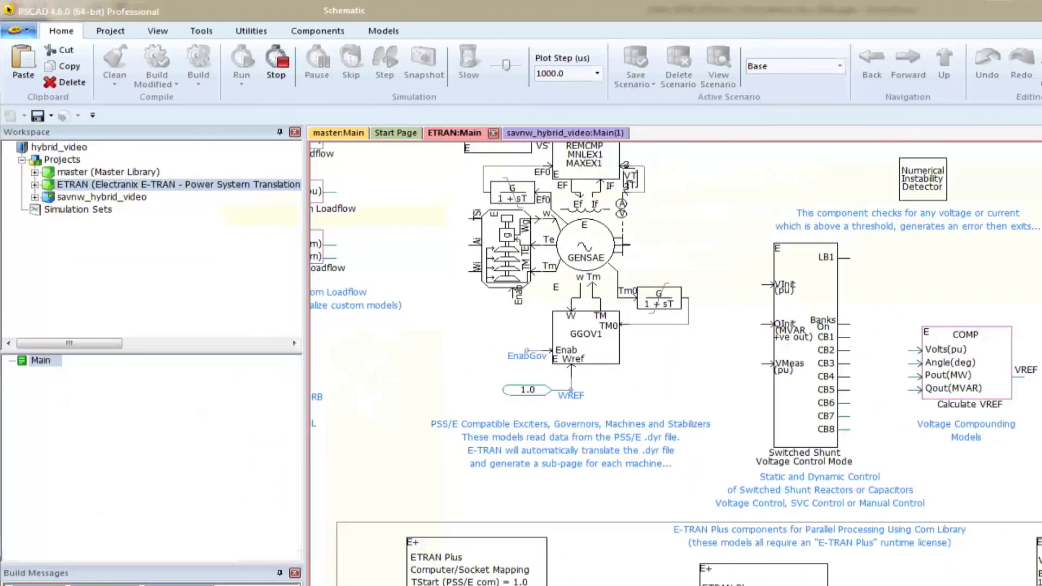
{"action": "double_click", "coordinate": [142, 197]}
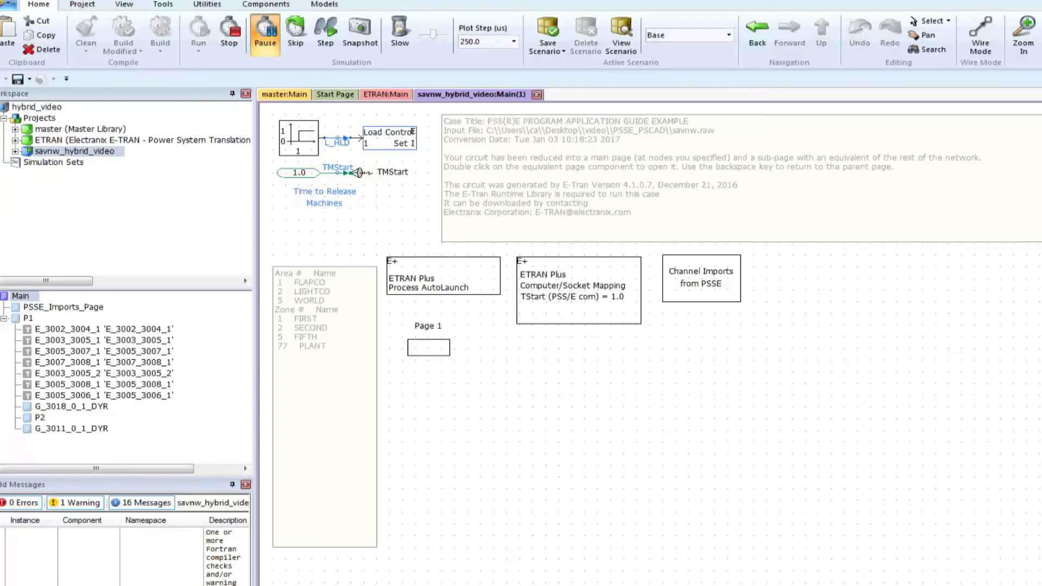
Step: View hybrid_cfg.py from the PSSE_PSCAD folder to check its settings
{"action": "key", "text": "alt+Tab"}
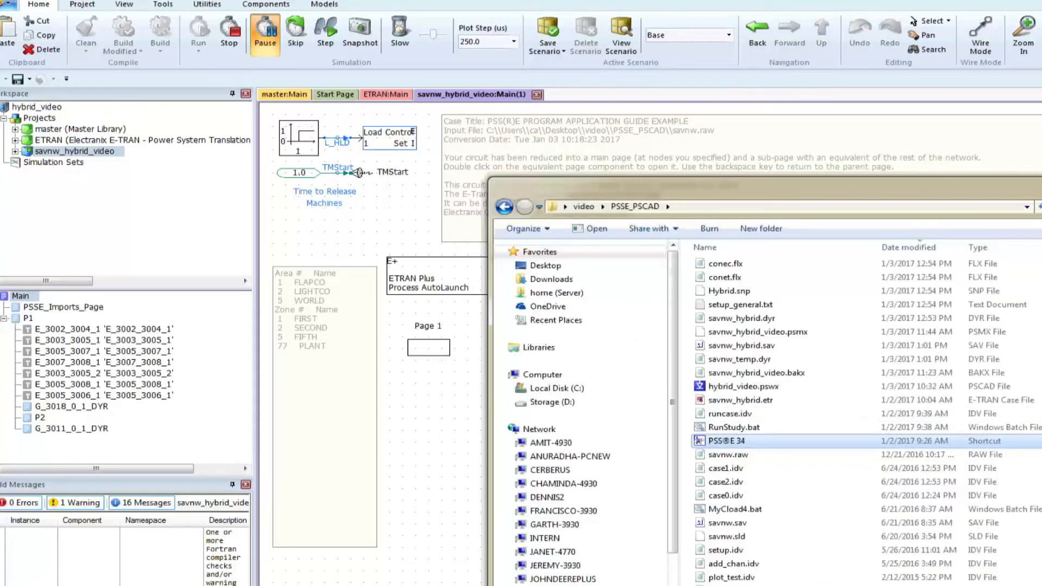
{"action": "left_click_drag", "start_coordinate": [935, 327], "coordinate": [934, 232]}
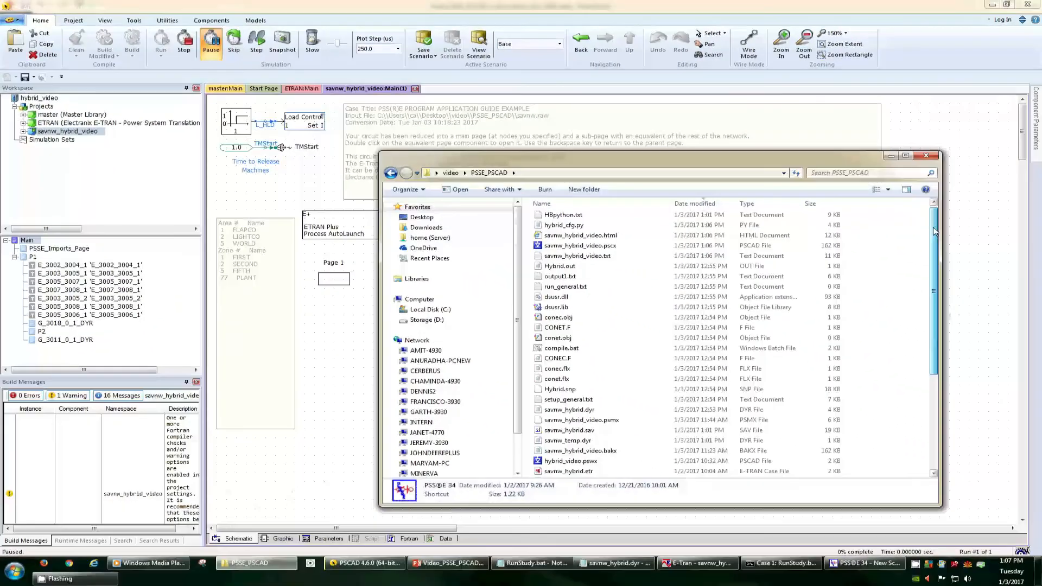
{"action": "double_click", "coordinate": [814, 225]}
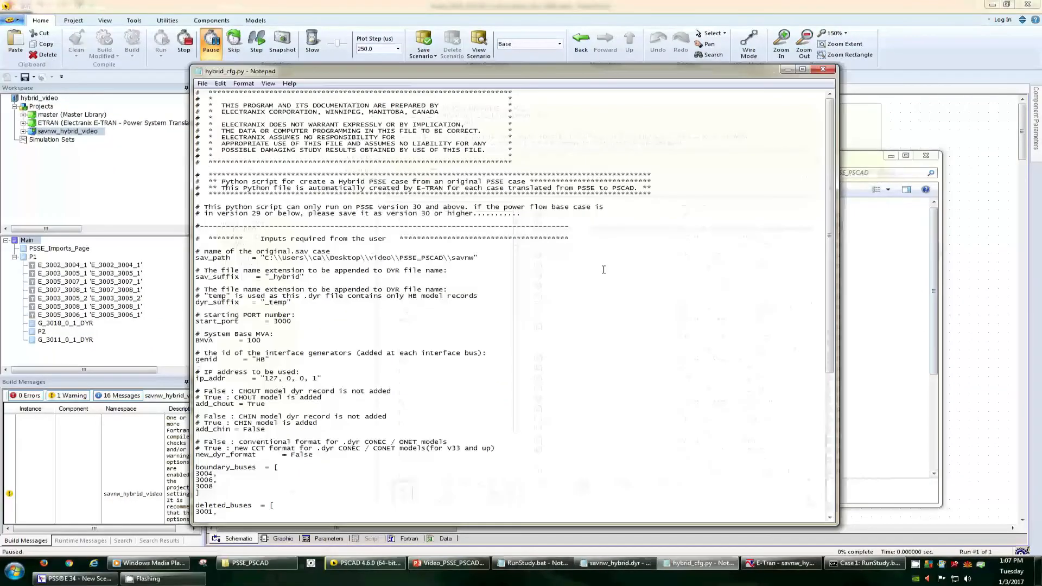
{"action": "left_click", "coordinate": [823, 69]}
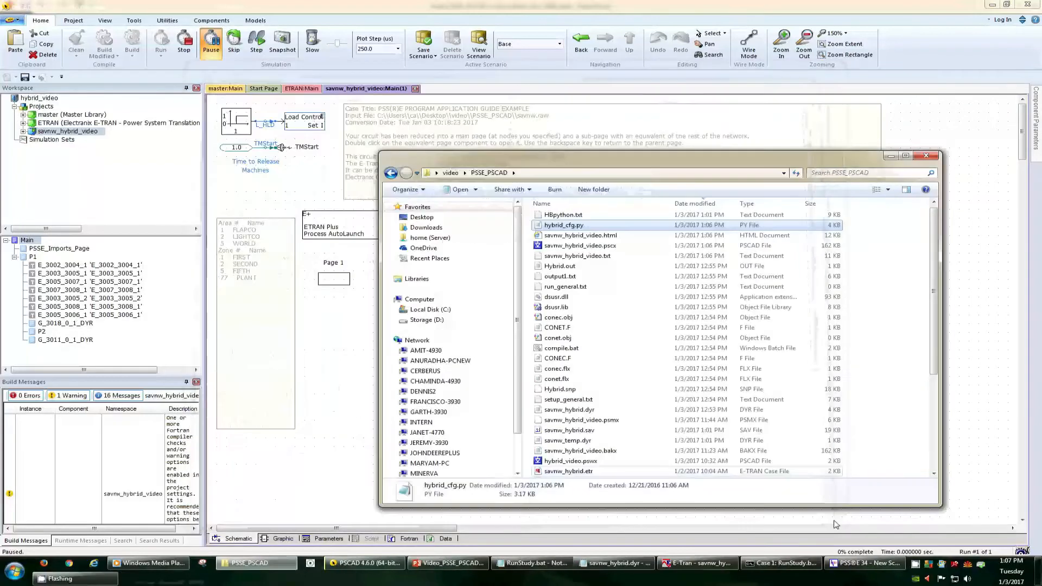
Step: Review savnw_hybrid.dyr, then return to PSCAD and resume the paused simulation
{"action": "left_click", "coordinate": [863, 563]}
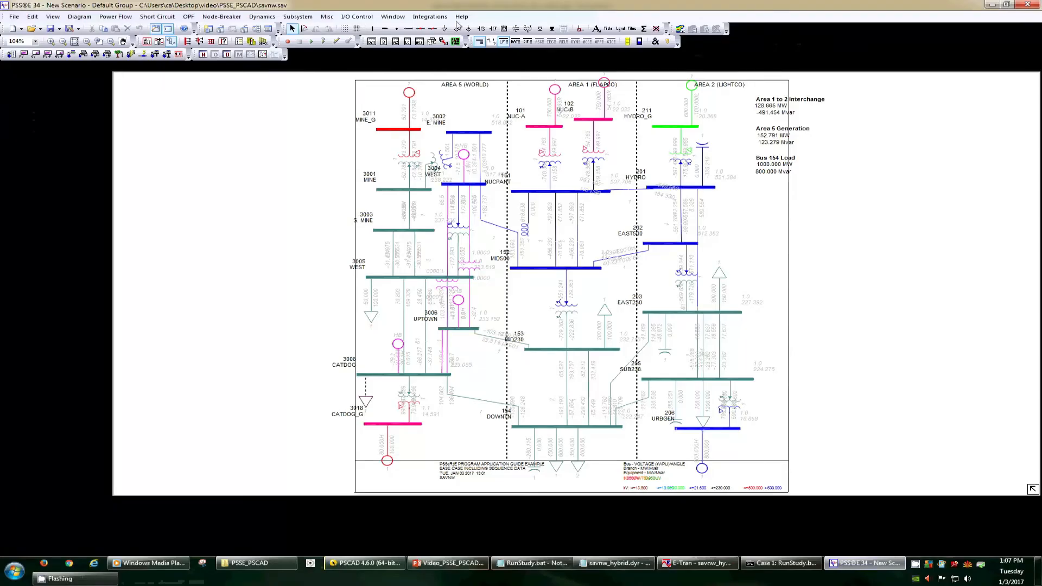
{"action": "left_click", "coordinate": [323, 43]}
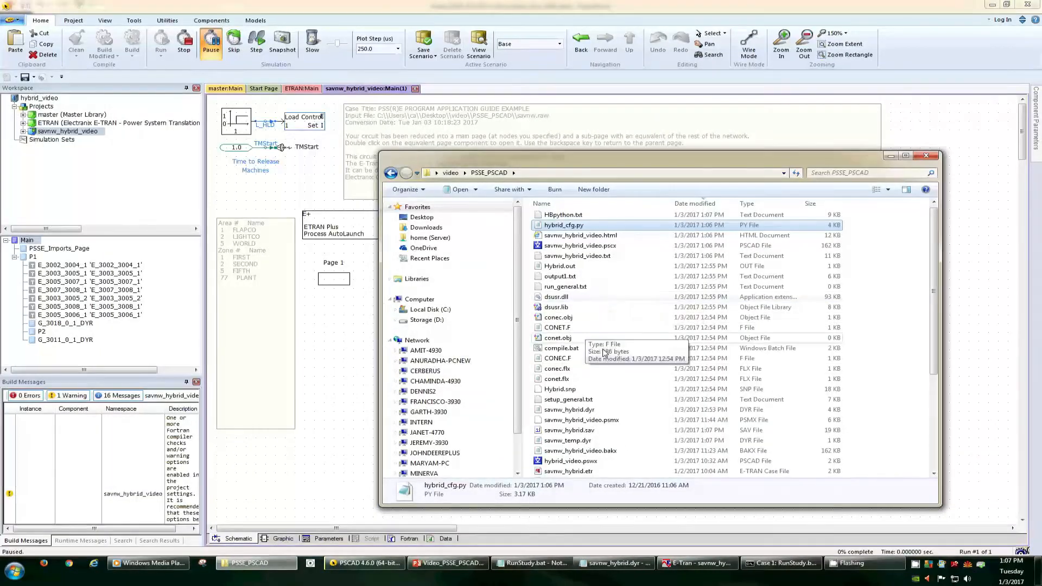
{"action": "left_click", "coordinate": [606, 564]}
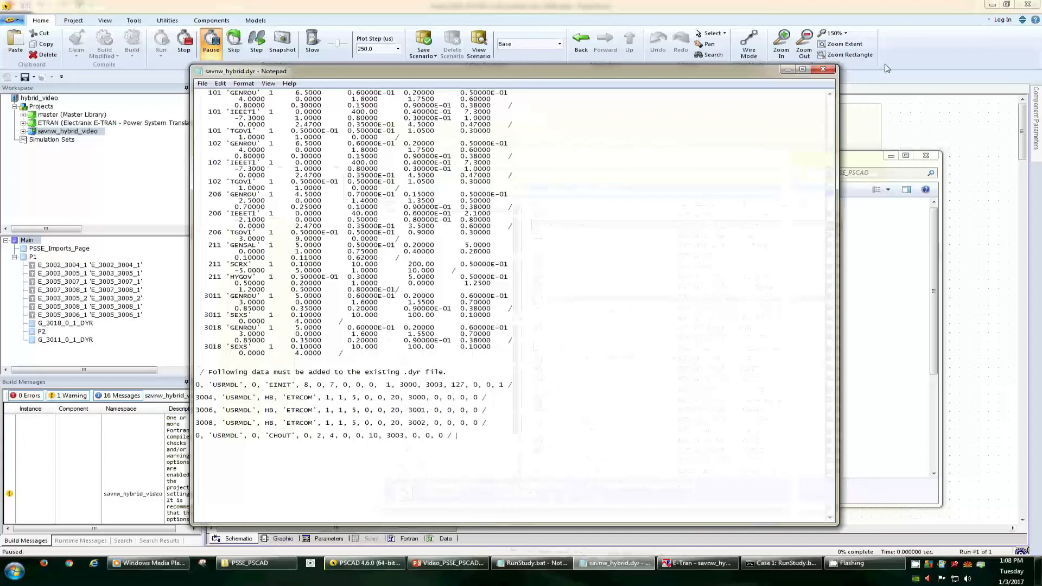
{"action": "left_click", "coordinate": [822, 69]}
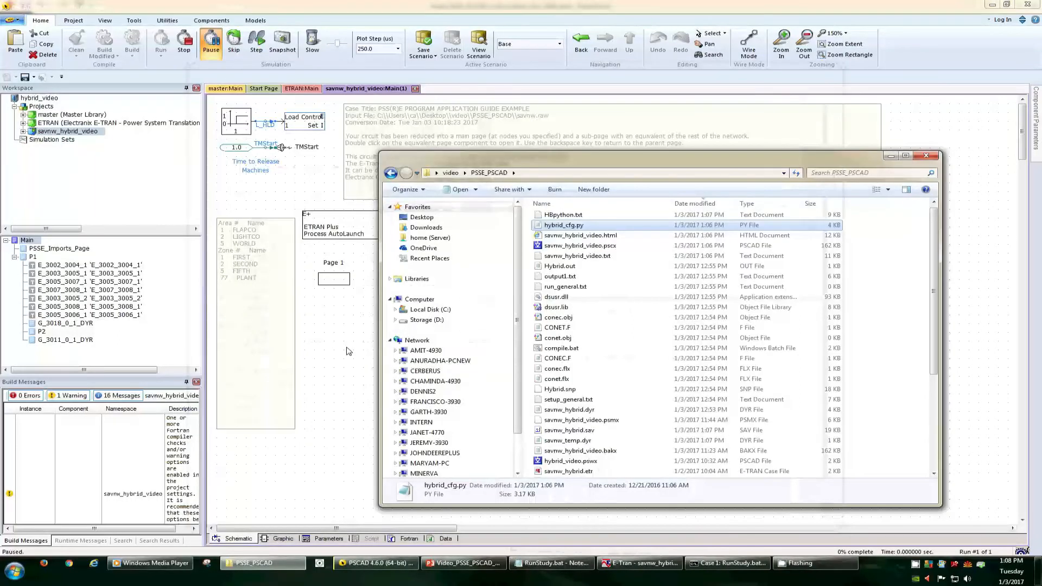
{"action": "left_click", "coordinate": [349, 351]}
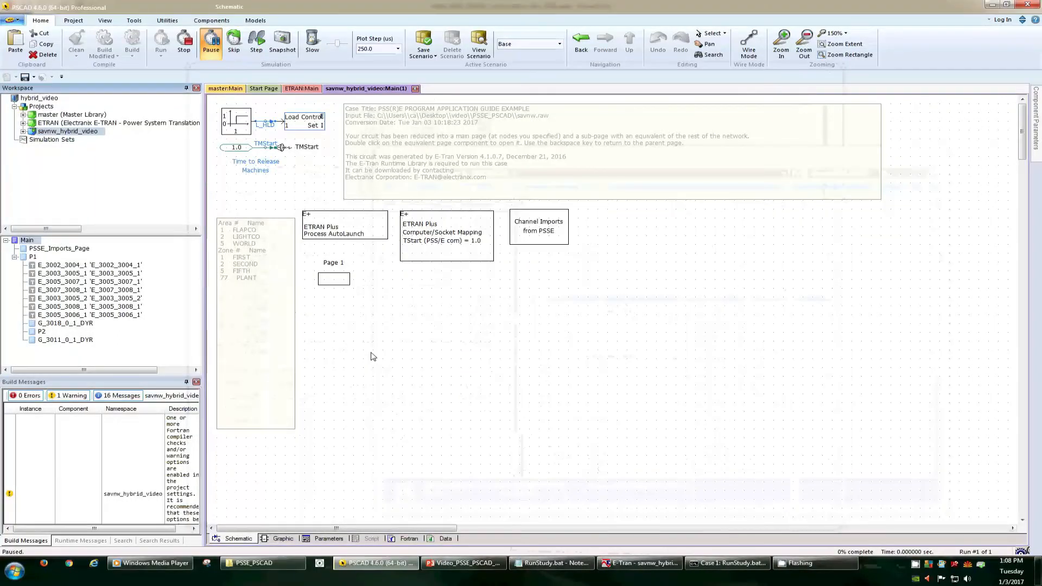
{"action": "left_click", "coordinate": [209, 43]}
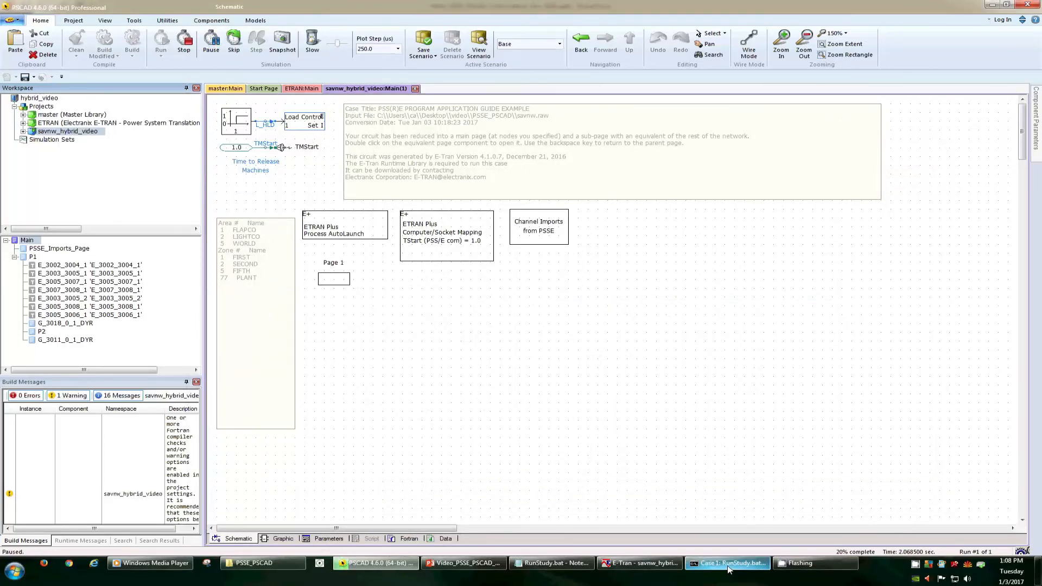
Step: Watch the V3004 and V3006 import plots dip at 6 s and settle near 1.0, then go back up
{"action": "double_click", "coordinate": [539, 229]}
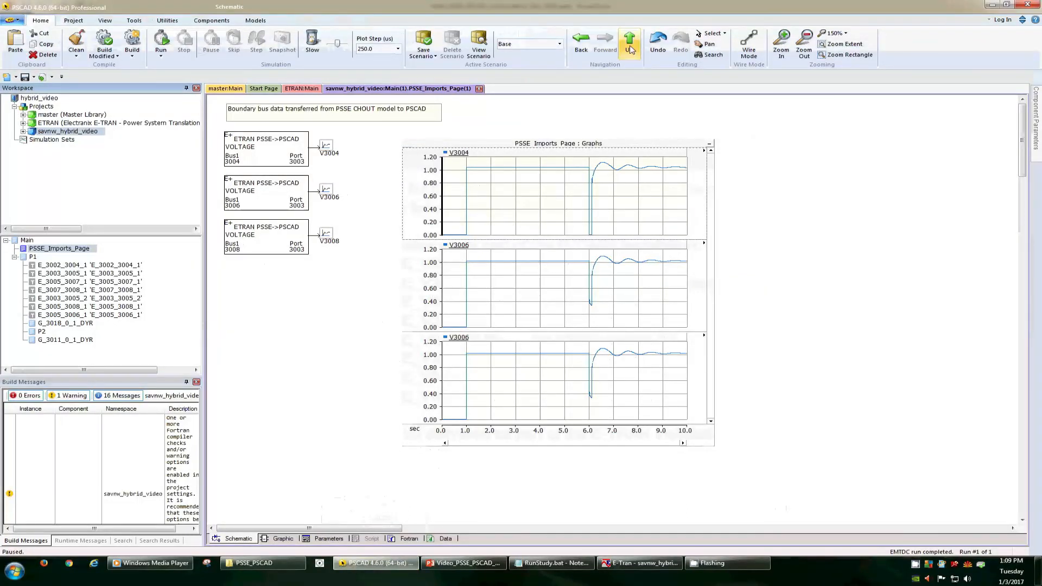
{"action": "left_click", "coordinate": [630, 49]}
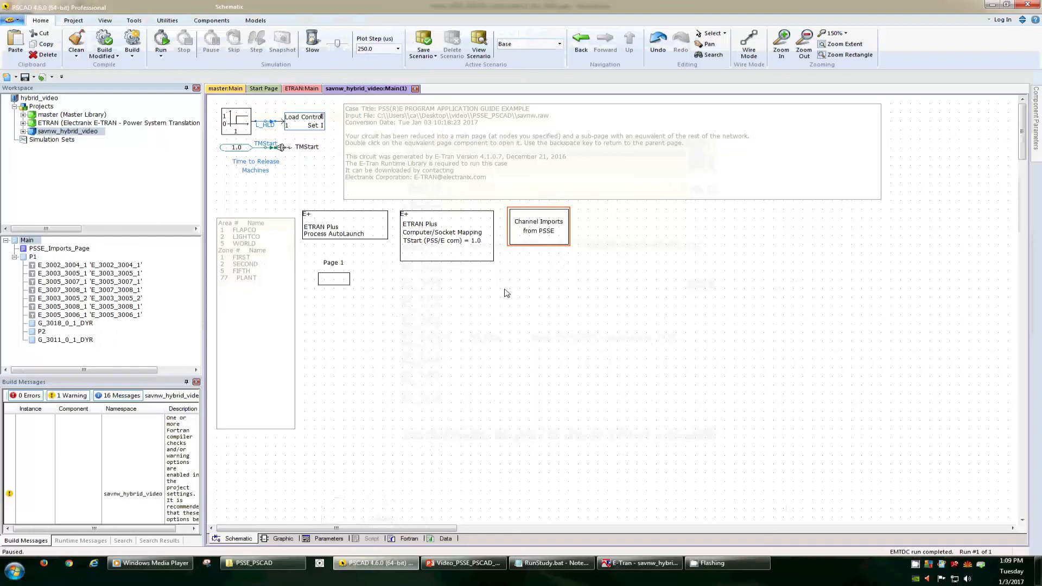